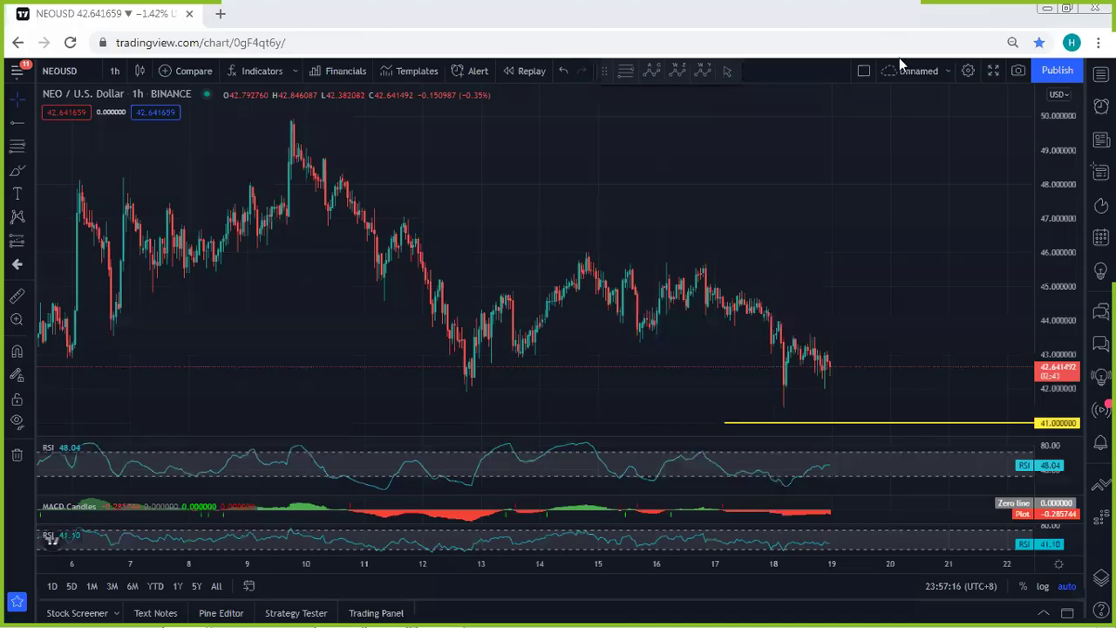
Sketch a freehand rising wave over the 13–16 October candles on the 1h chart, restoring the automatic price scale and clearing the sketch.
drag(737, 214, 710, 192)
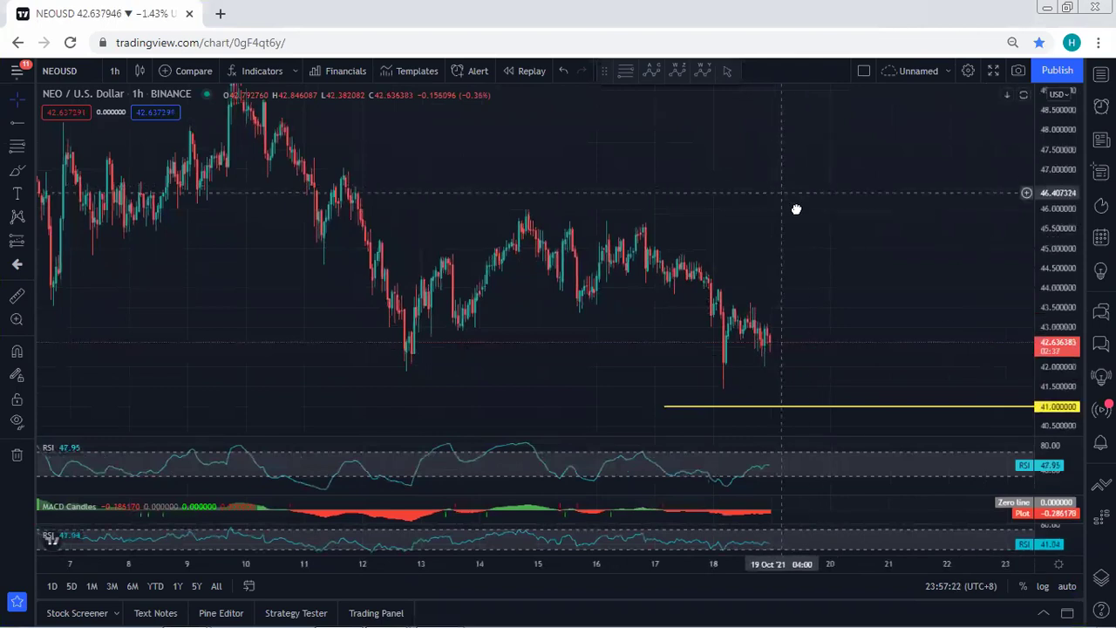
mouse_move(443, 347)
mouse_down()
mouse_move(531, 281)
mouse_move(622, 252)
mouse_up()
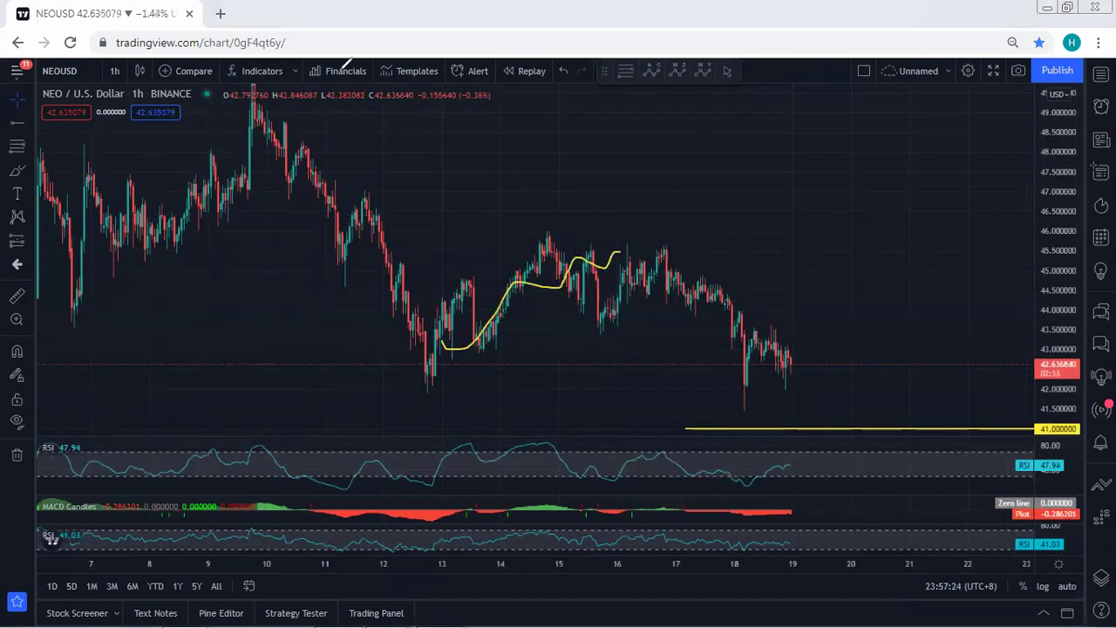
double_click(1055, 150)
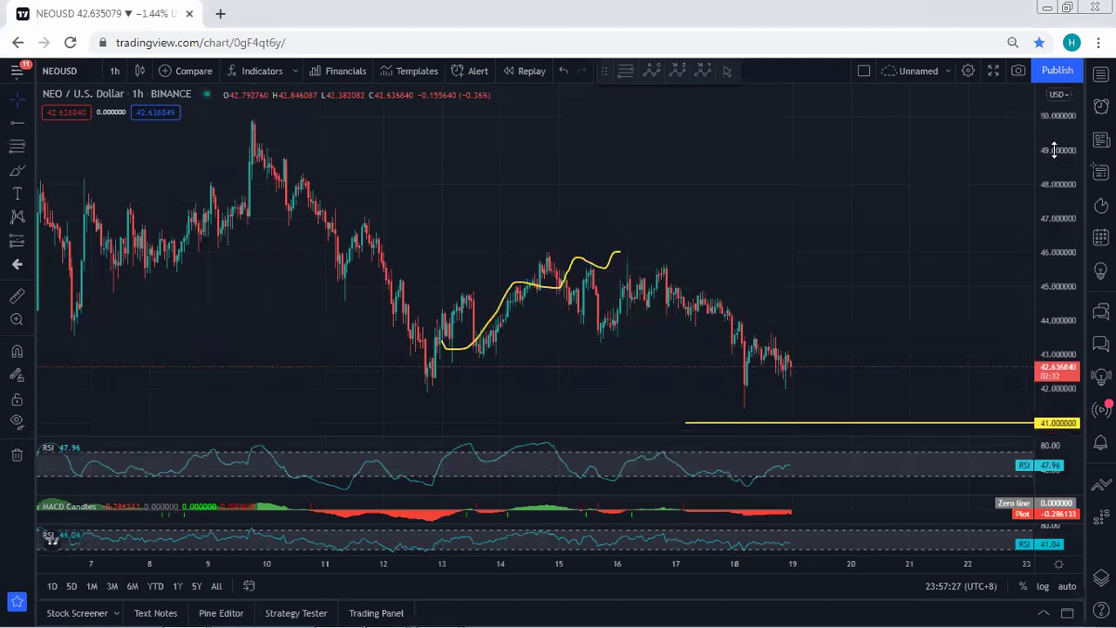
click(704, 75)
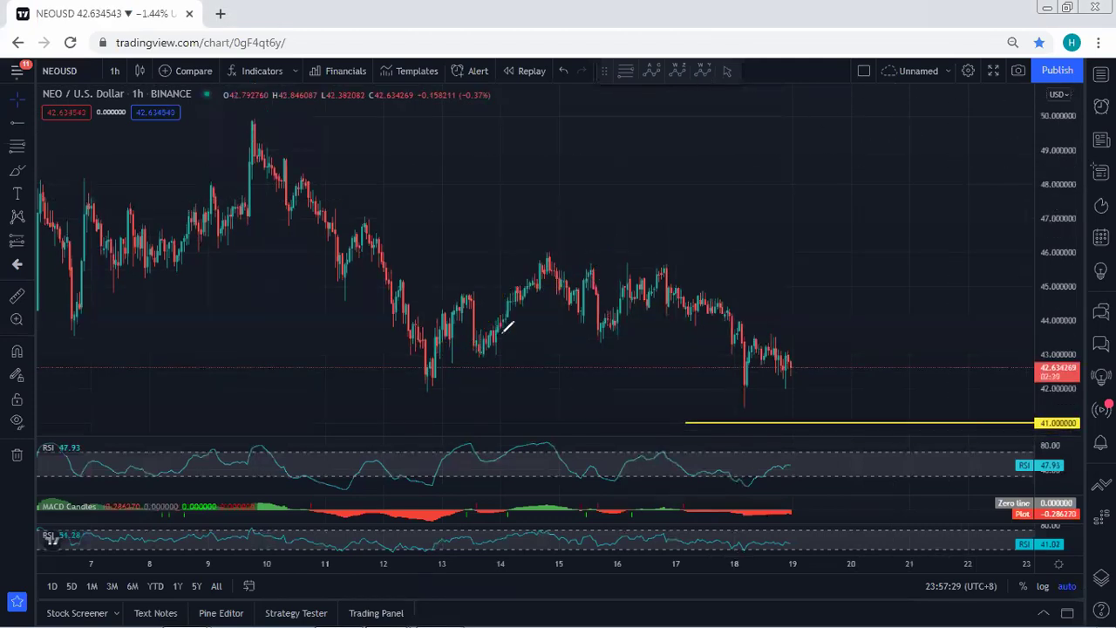
Underline the 12–13 October low near 42 and sketch a downward arrow to the 41 line, clearing both marks.
drag(388, 384, 472, 385)
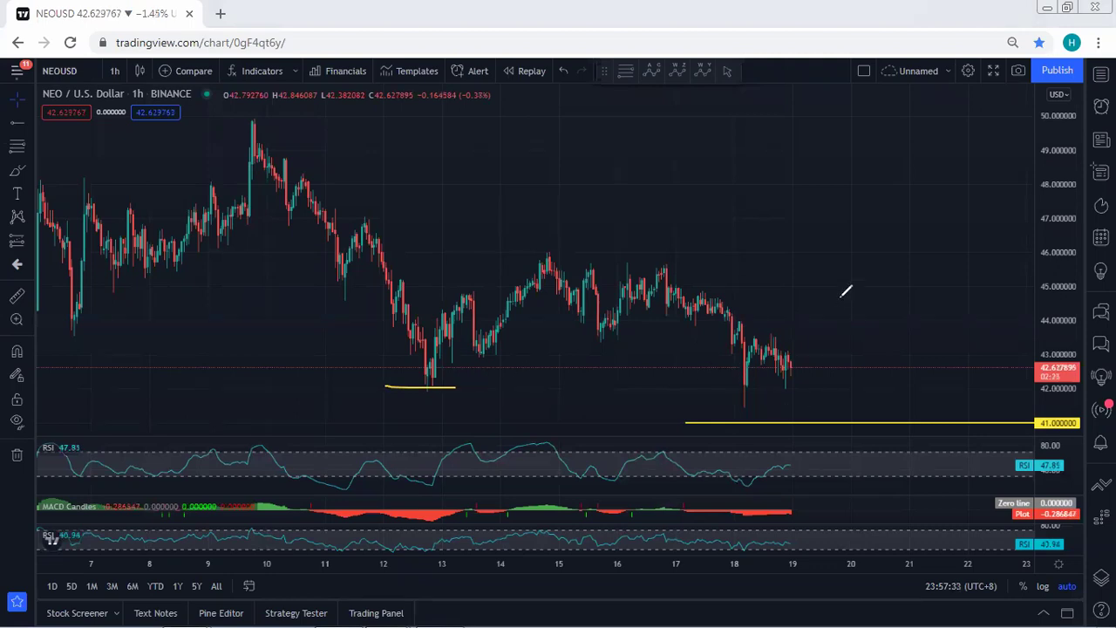
drag(840, 300, 880, 416)
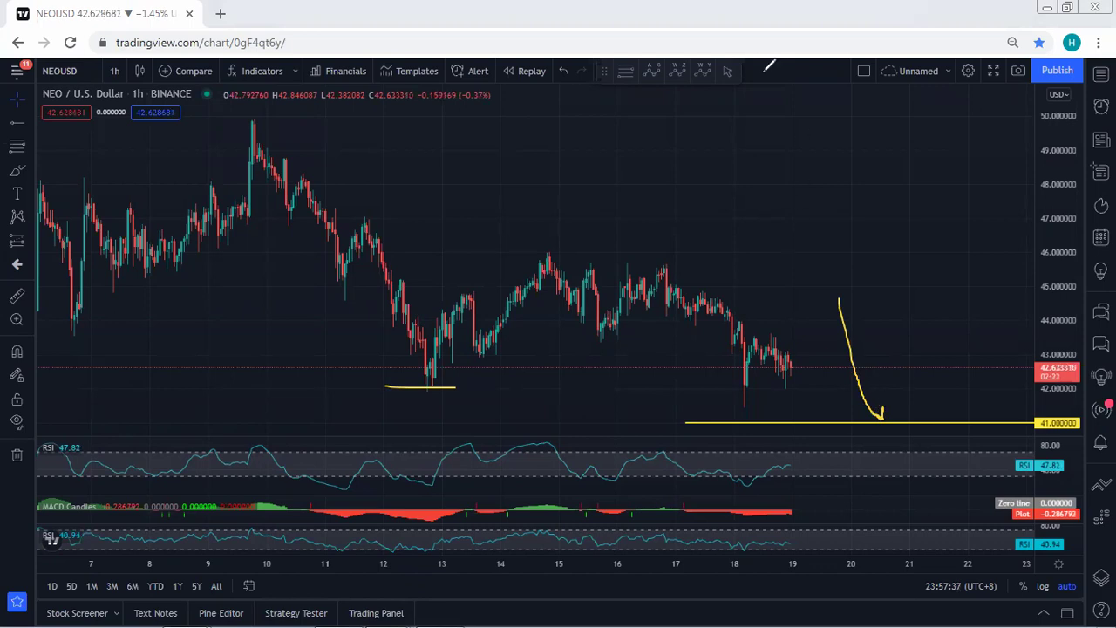
key(Escape)
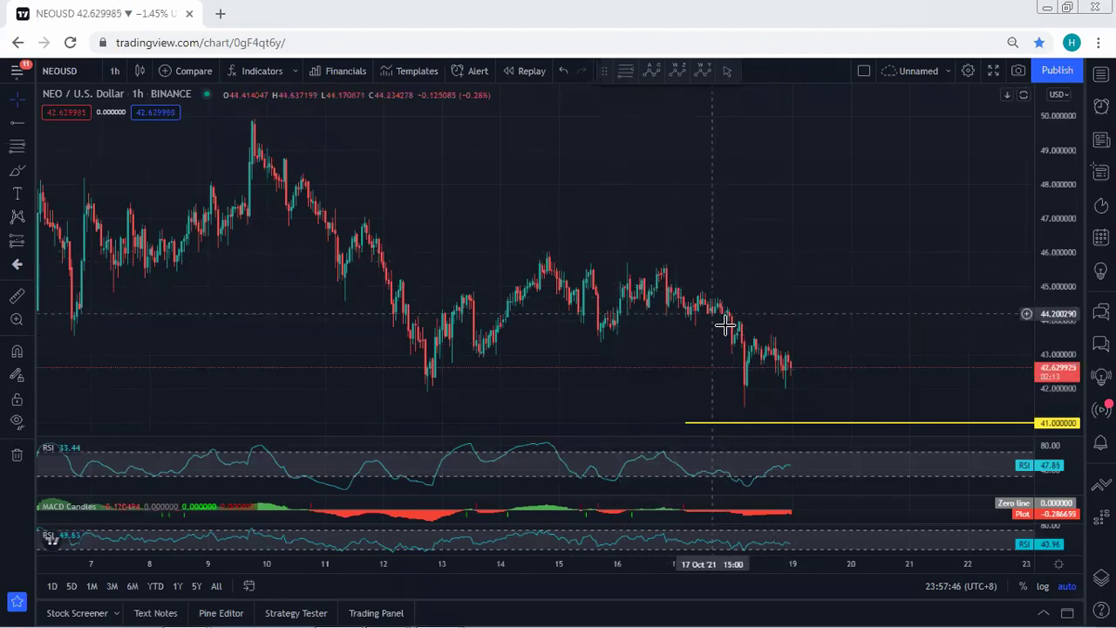
Switch the NEOUSD chart to the 1 day interval and stretch its price scale around the recent candles.
click(114, 70)
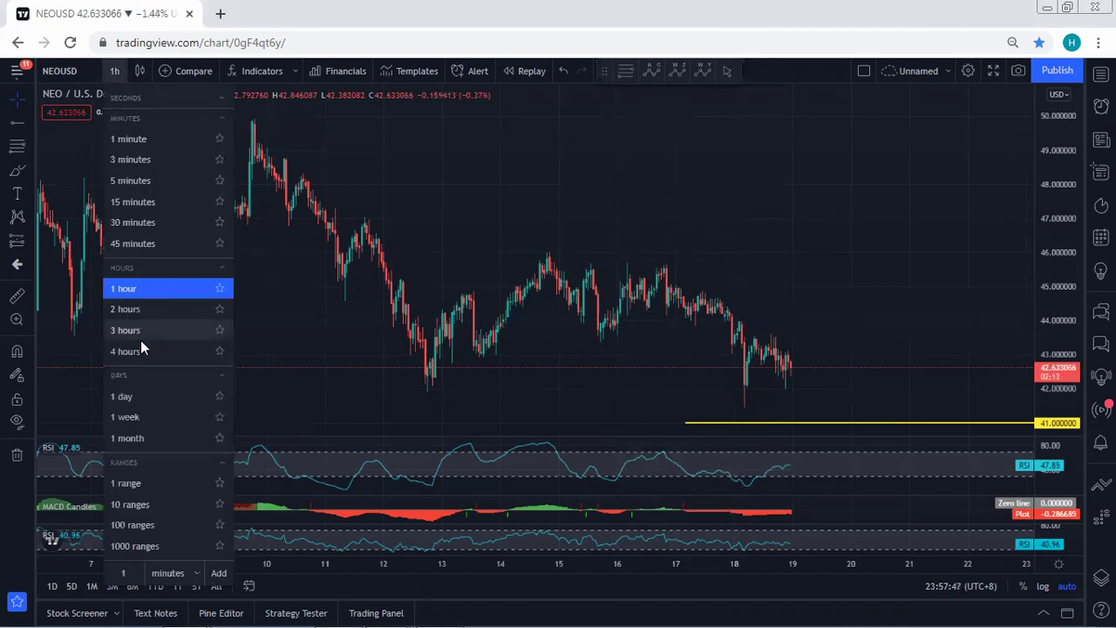
click(139, 395)
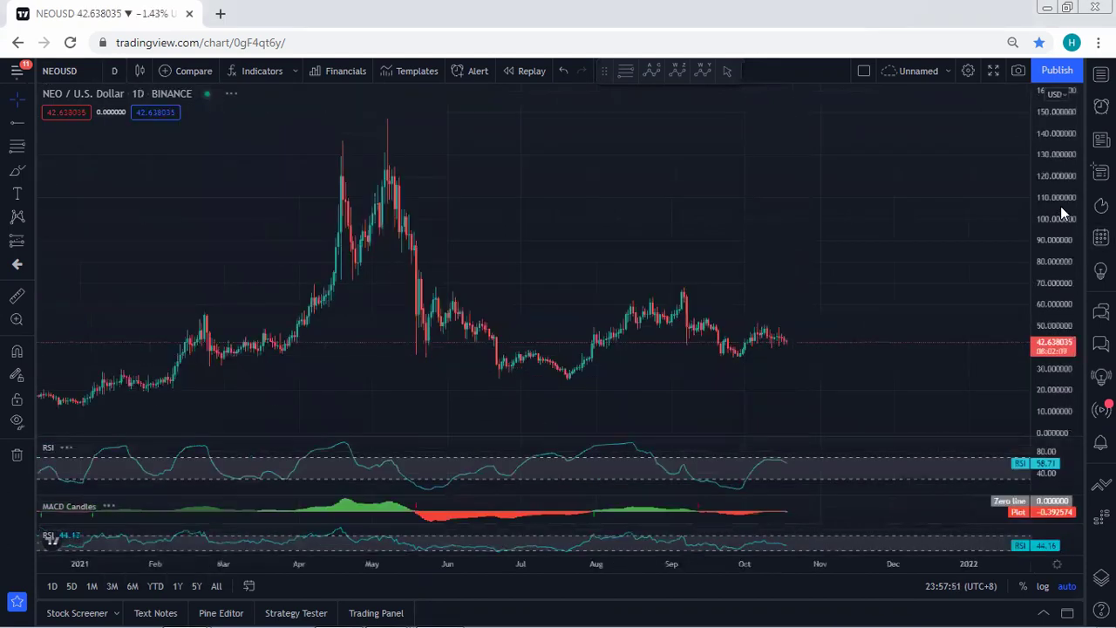
drag(1054, 402, 1047, 367)
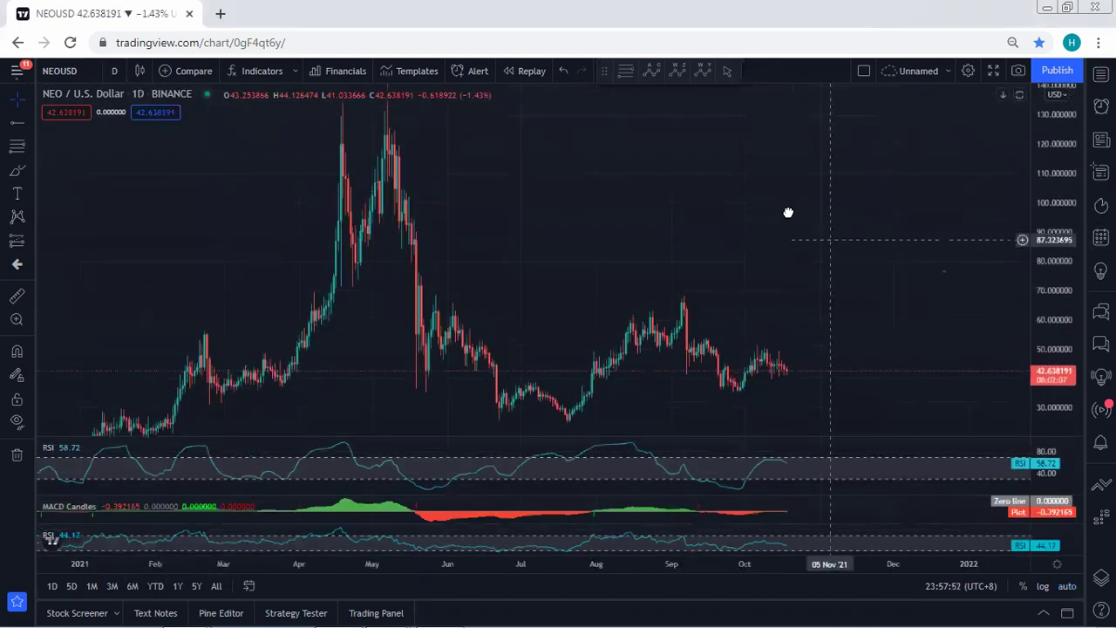
drag(710, 169, 665, 141)
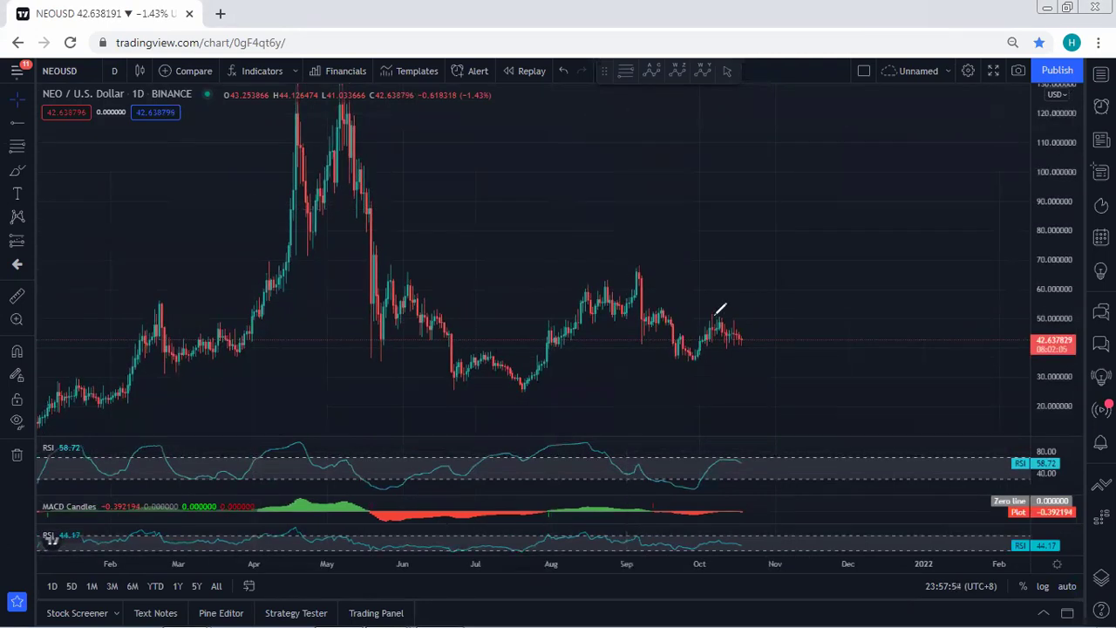
Sketch an October flag with a rising path above 70, and falling trend lines around the September–October candles, clearing each sketch.
mouse_move(713, 317)
mouse_down()
mouse_move(745, 343)
mouse_move(814, 252)
mouse_up()
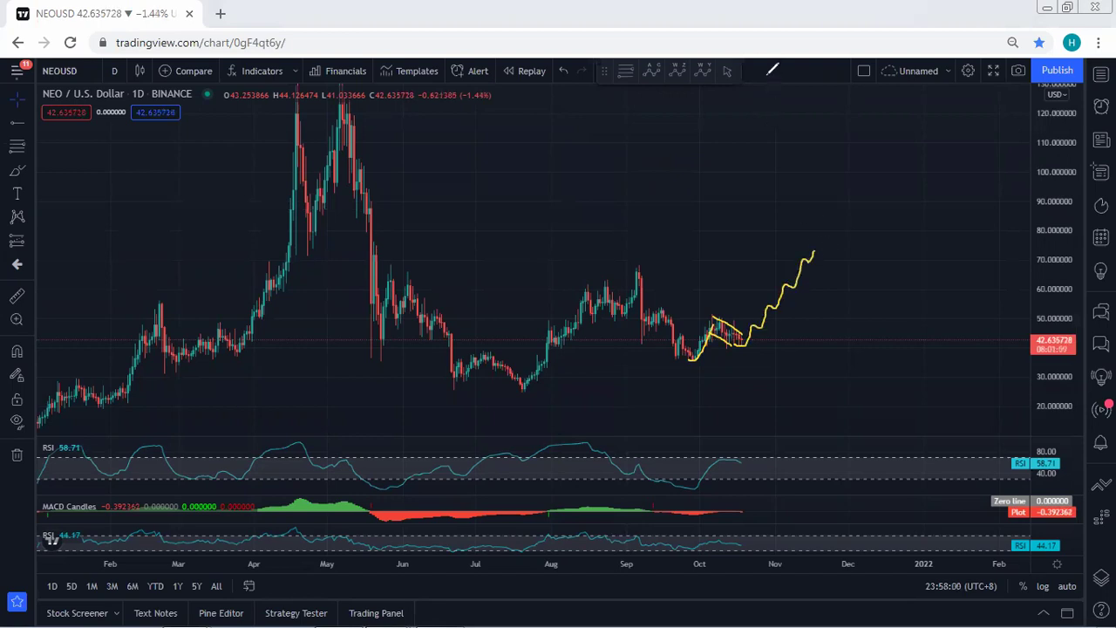
key(e)
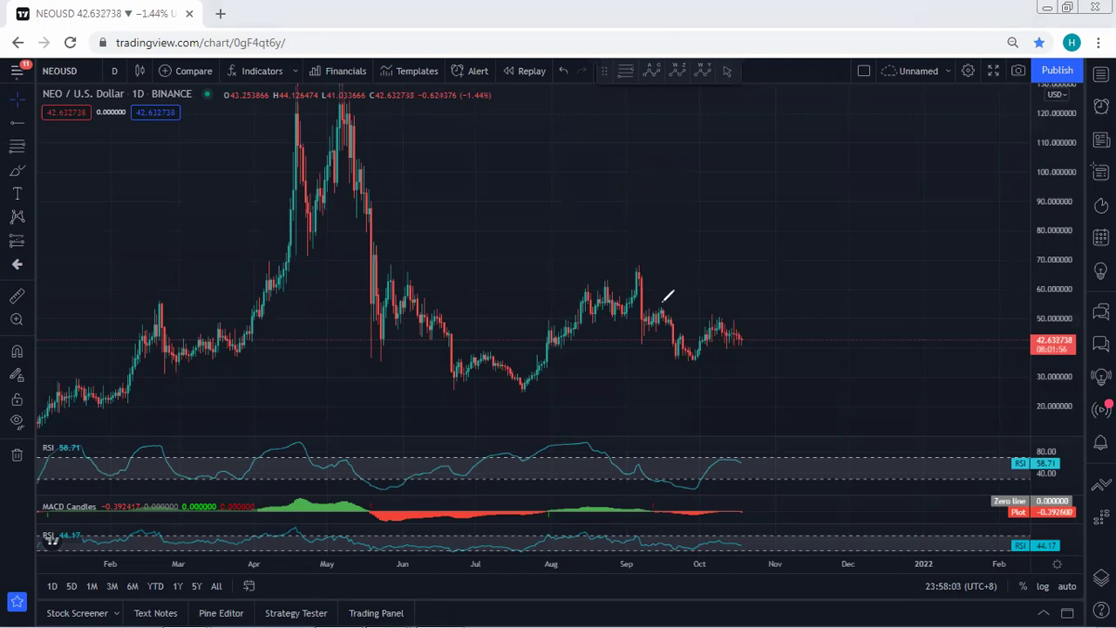
drag(663, 303, 710, 313)
drag(663, 341, 690, 356)
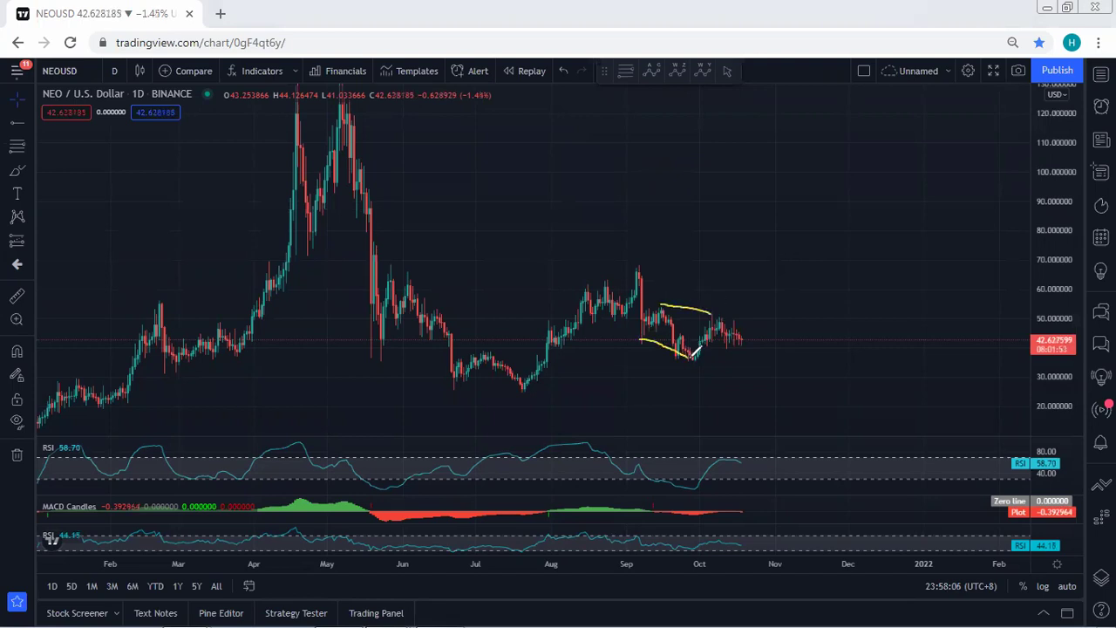
drag(718, 318, 764, 351)
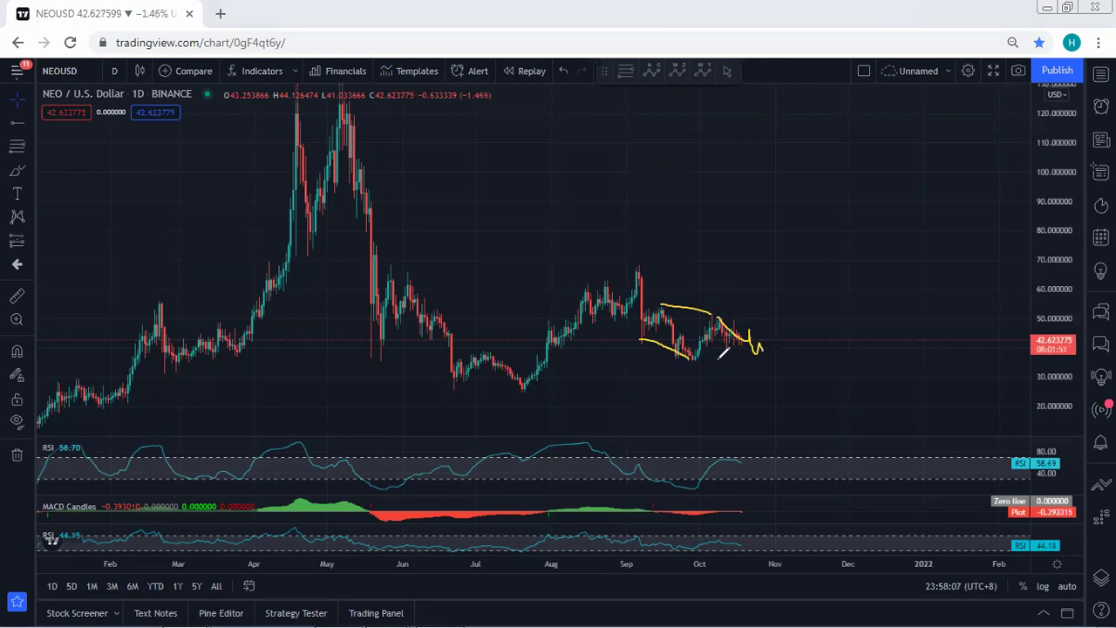
drag(680, 364, 719, 358)
key(e)
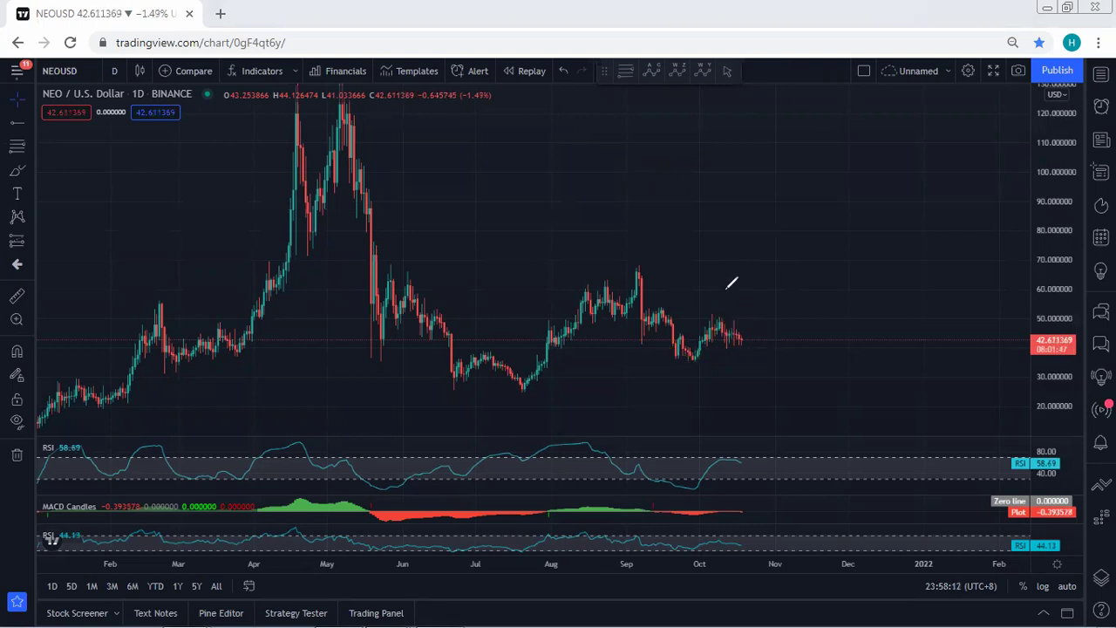
Sketch a descending line over the October highs and a rising path from the late September low to about 71, clearing both.
drag(716, 311, 744, 329)
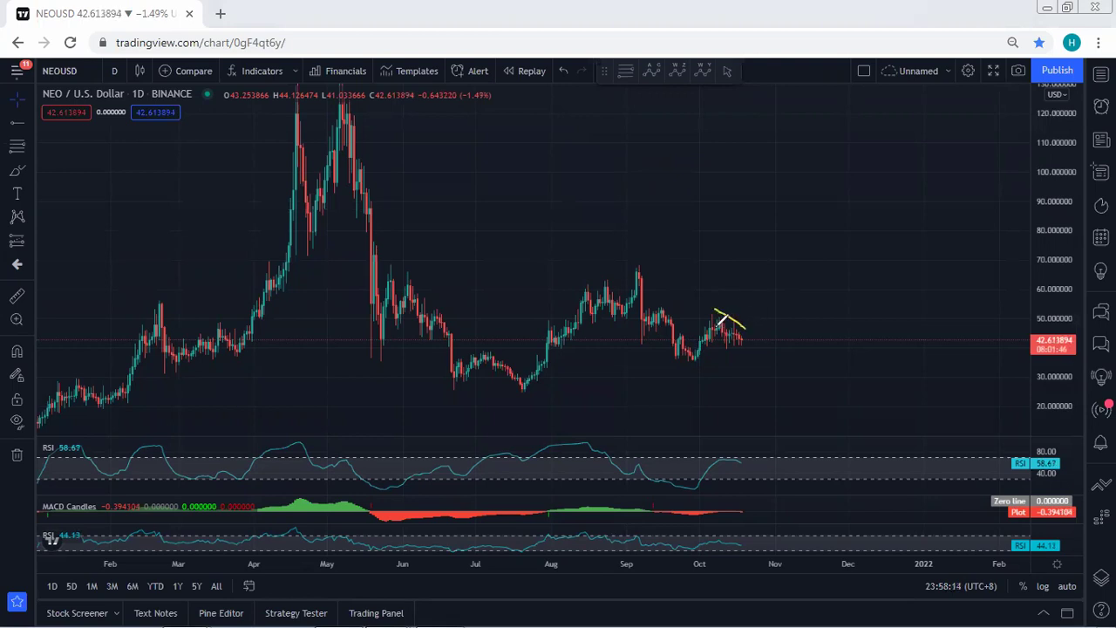
drag(696, 359, 812, 256)
key(ctrl+z)
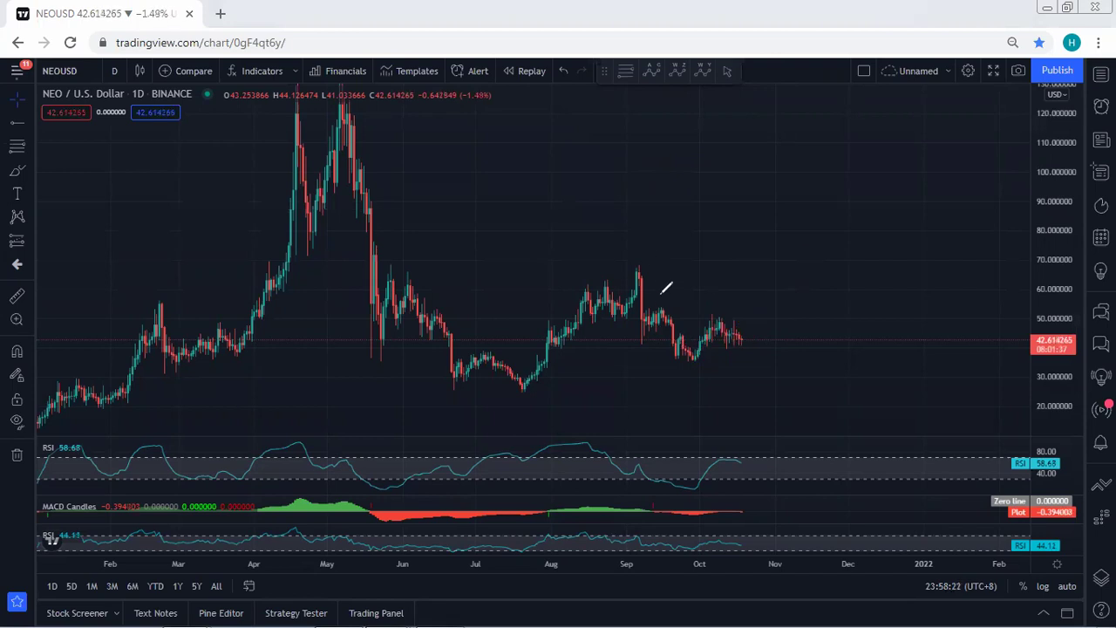
Switch the chart to the 4 hours interval and adjust the price scale to show the 41, 54 and 59 lines.
click(116, 70)
click(139, 351)
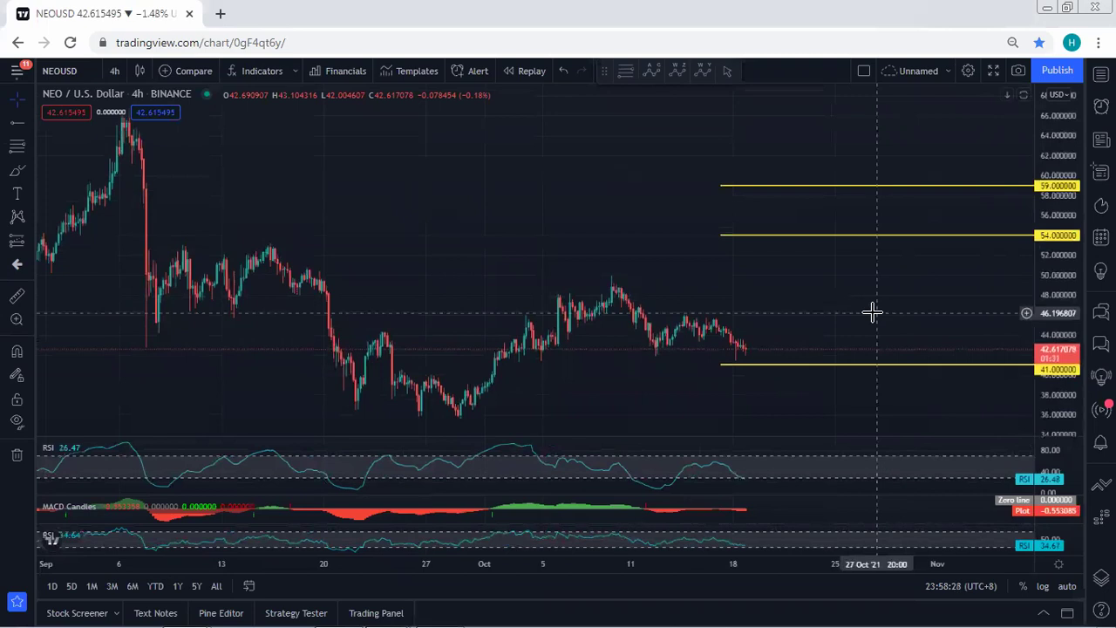
drag(1051, 376, 1052, 338)
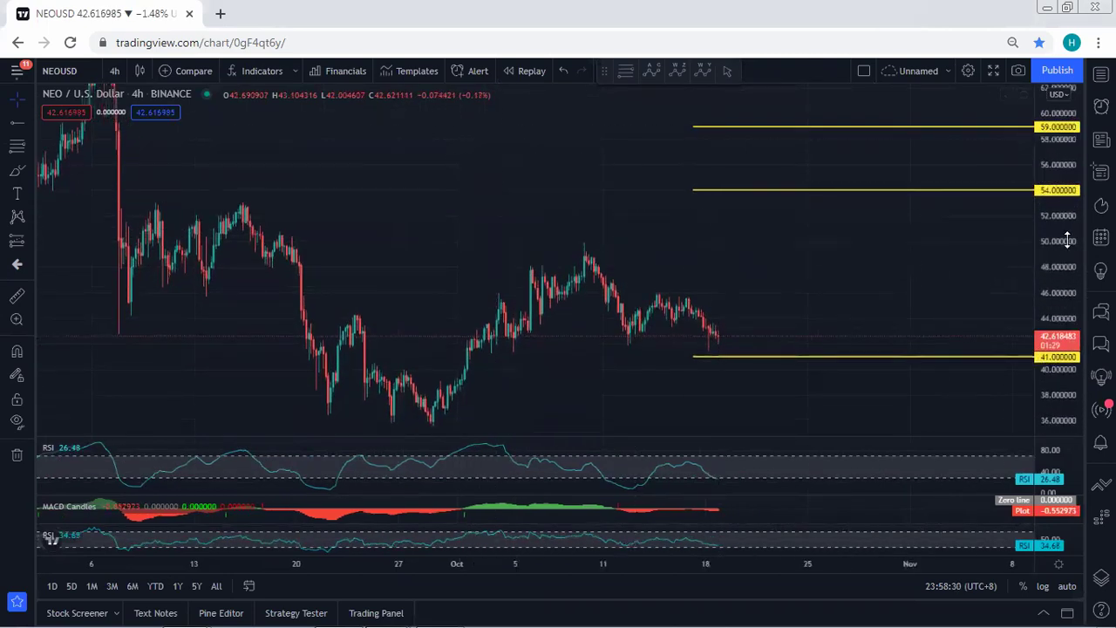
drag(1067, 239, 1067, 267)
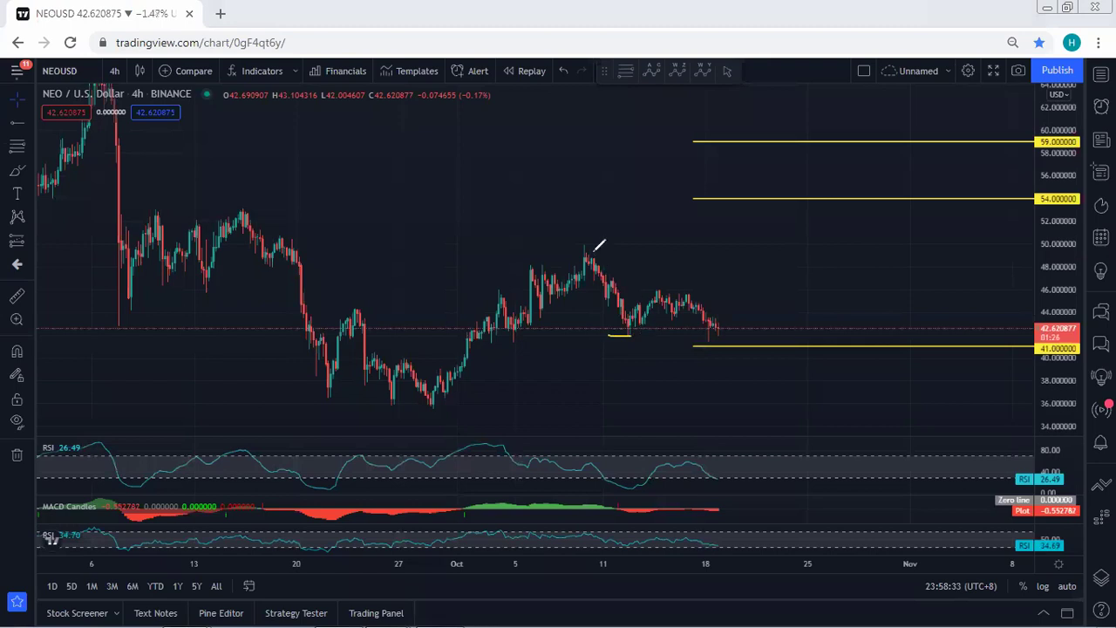
key(alt+a)
drag(594, 252, 647, 280)
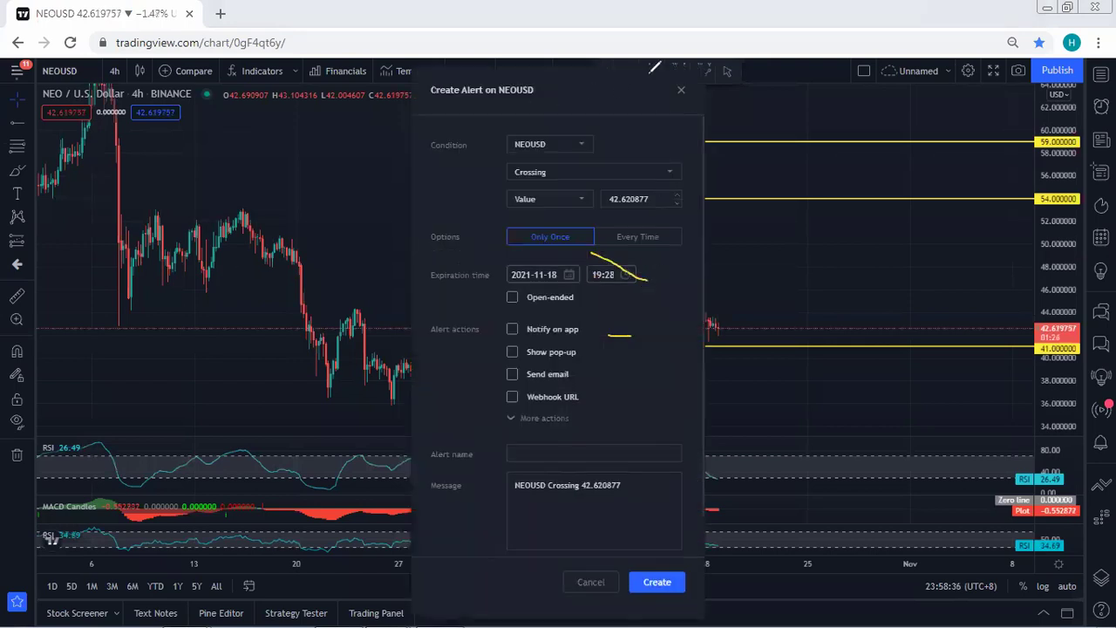
click(680, 90)
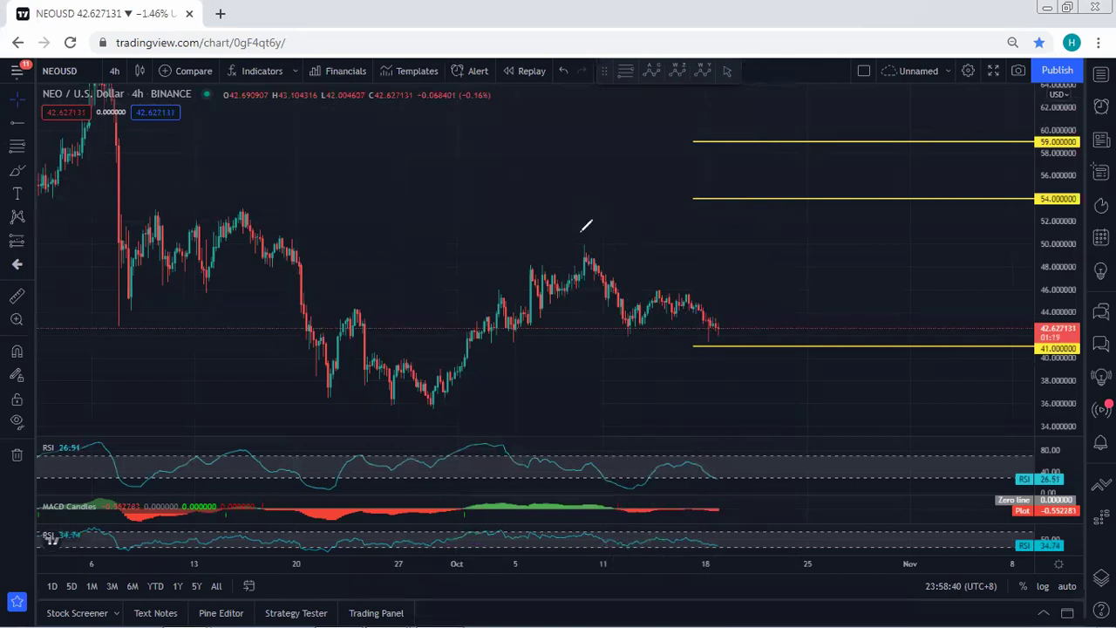
Sketch falling trend lines above and below the candles from the October high to 18 October, clearing both lines.
drag(581, 242, 671, 288)
drag(635, 328, 700, 341)
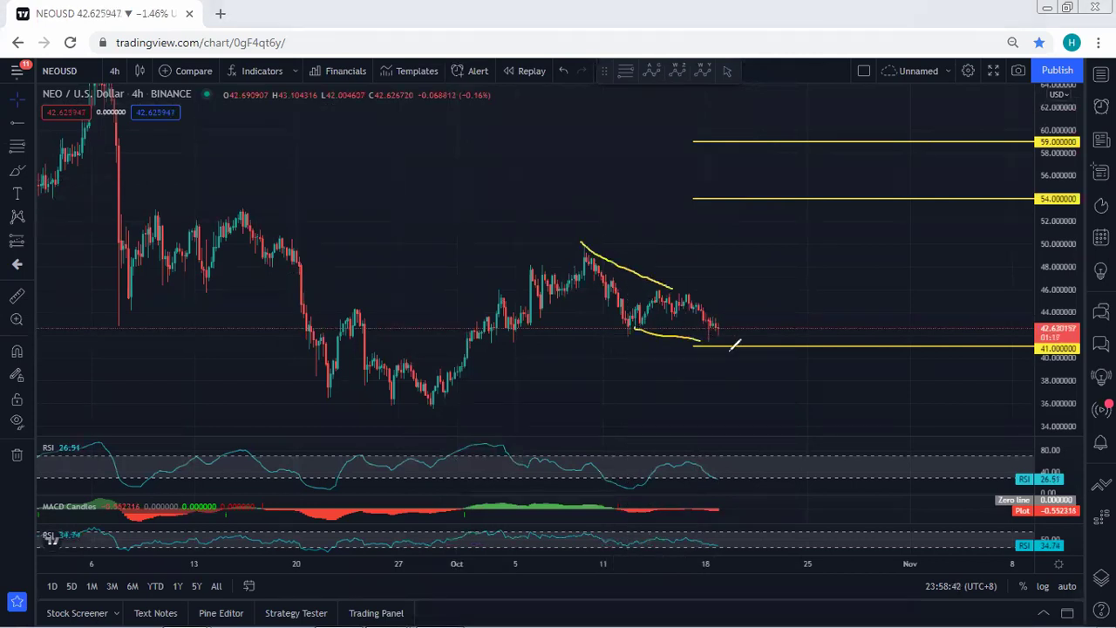
double_click(768, 510)
double_click(771, 420)
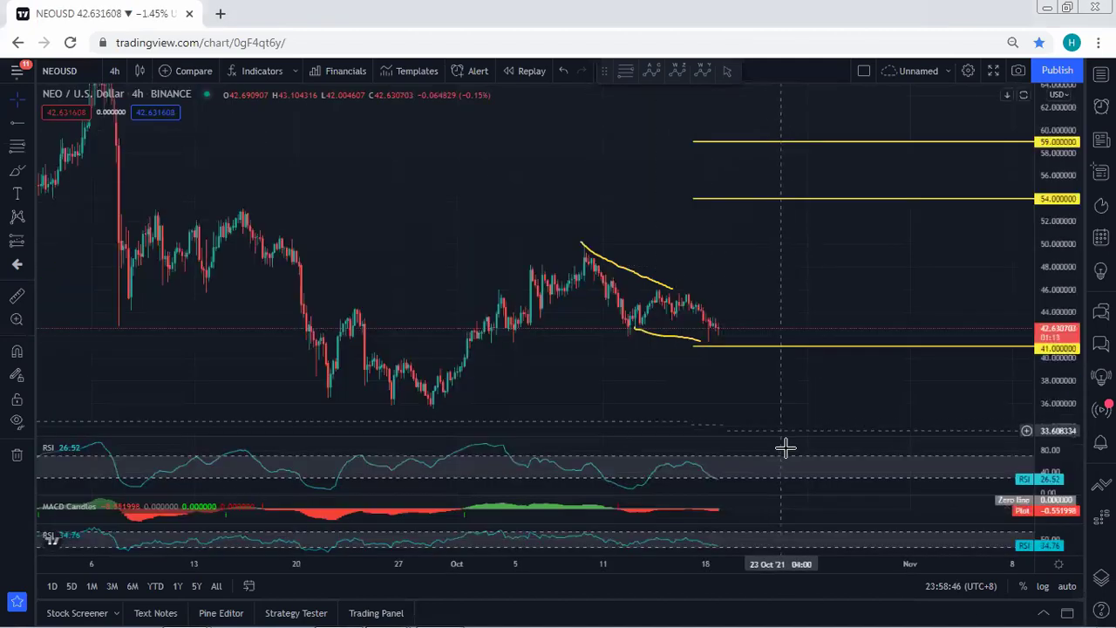
double_click(790, 463)
double_click(810, 352)
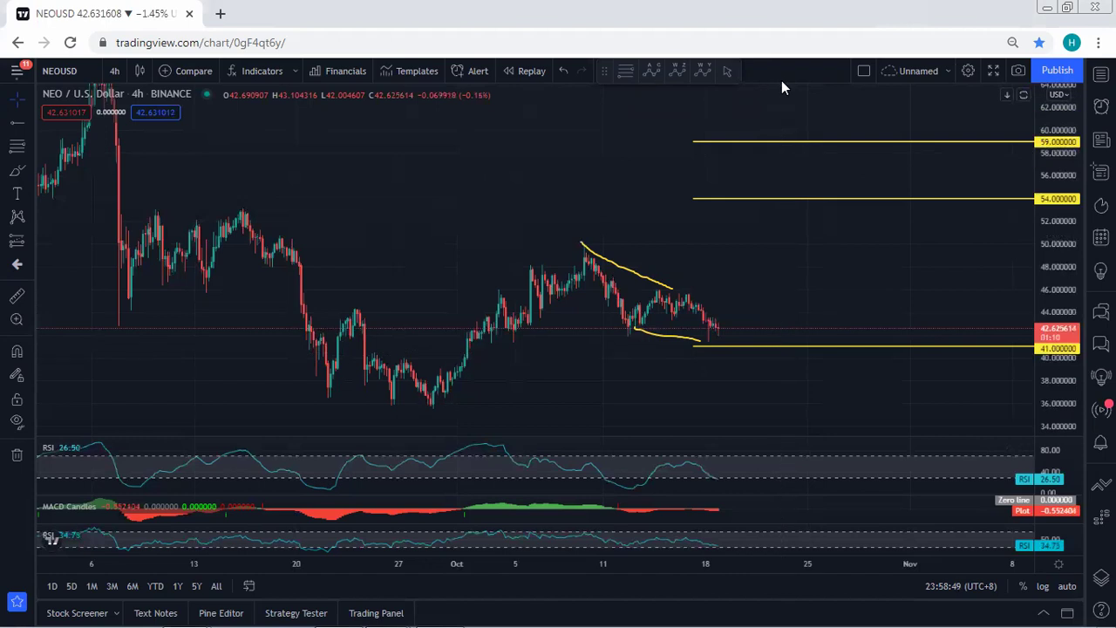
key(ctrl+z)
key(ctrl+z)
Sketch rising paths from the current price to about 50, to the 54 line and past 59, mark the October high, and clear everything.
mouse_move(693, 394)
mouse_down()
mouse_move(734, 344)
mouse_move(761, 254)
mouse_move(777, 240)
mouse_up()
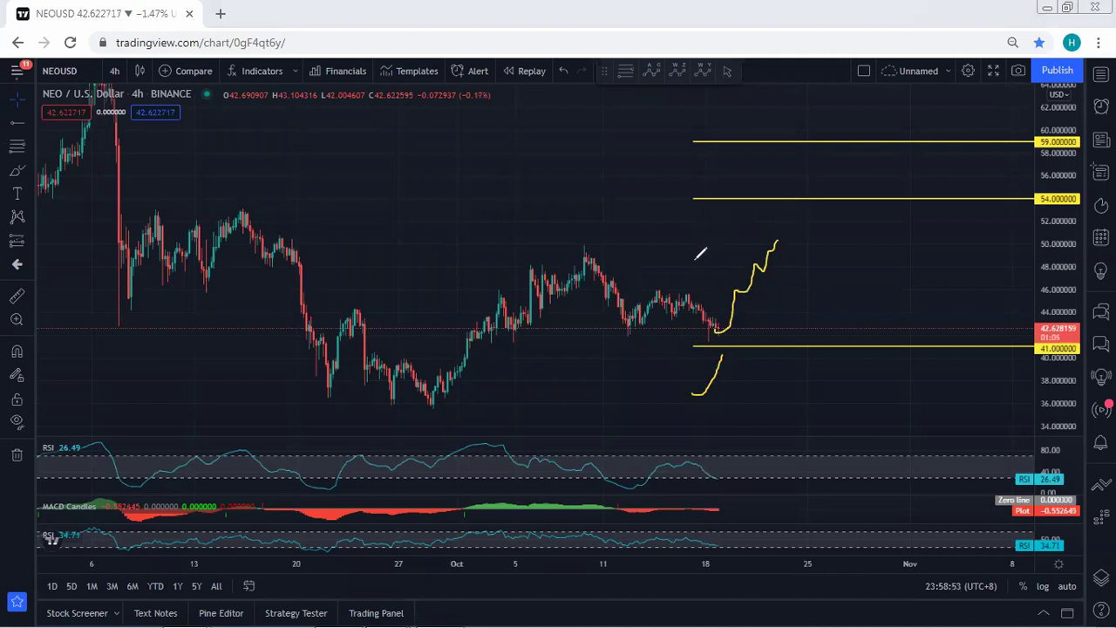
mouse_move(698, 263)
mouse_down()
mouse_move(741, 223)
mouse_move(738, 200)
mouse_up()
drag(569, 250, 607, 249)
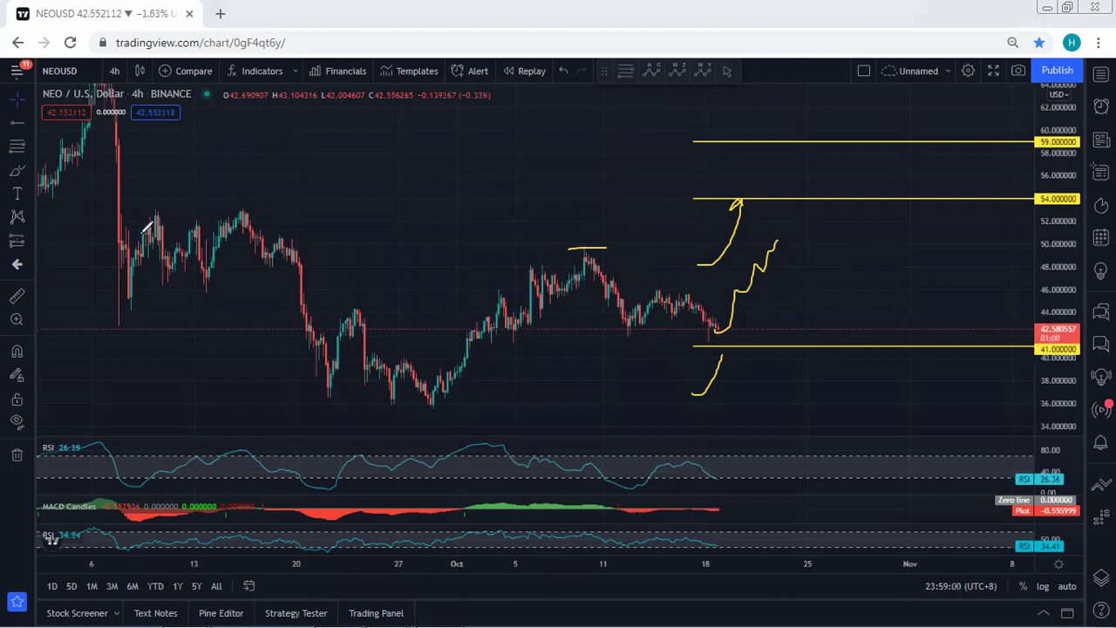
mouse_move(133, 206)
mouse_down()
mouse_move(567, 205)
mouse_move(755, 190)
mouse_move(757, 341)
mouse_move(485, 405)
mouse_move(166, 397)
mouse_move(104, 297)
mouse_move(101, 208)
mouse_move(131, 208)
mouse_up()
drag(770, 284, 861, 118)
key(e)
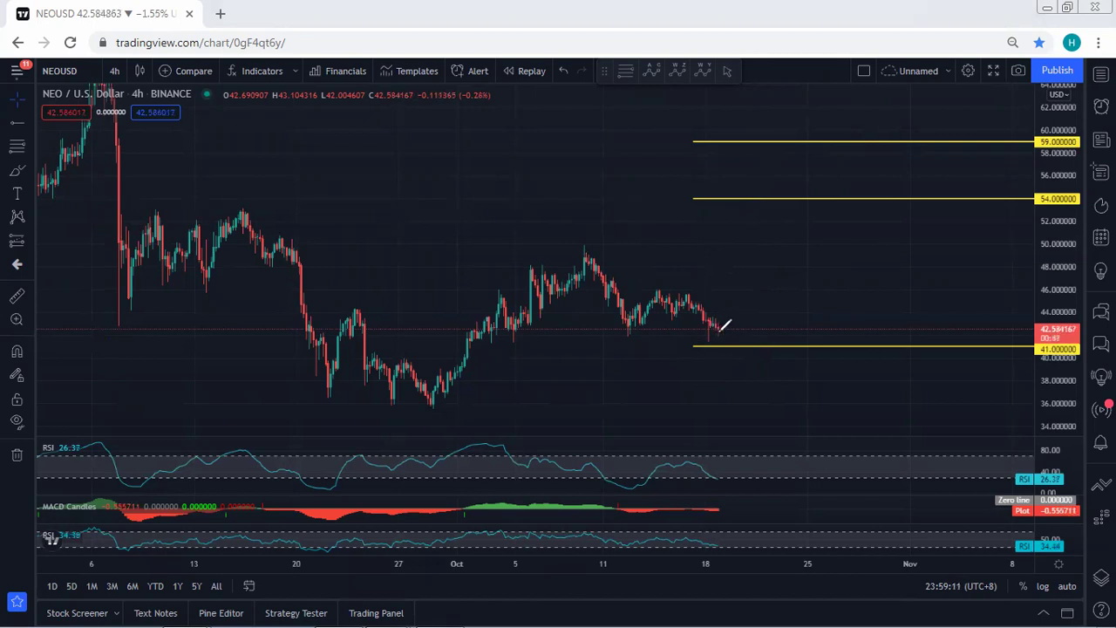
Sketch a rise from the current price to the 54 line and mark the mid-October highs near 46, clearing both.
mouse_move(718, 331)
mouse_down()
mouse_move(746, 304)
mouse_move(731, 290)
mouse_move(719, 311)
mouse_up()
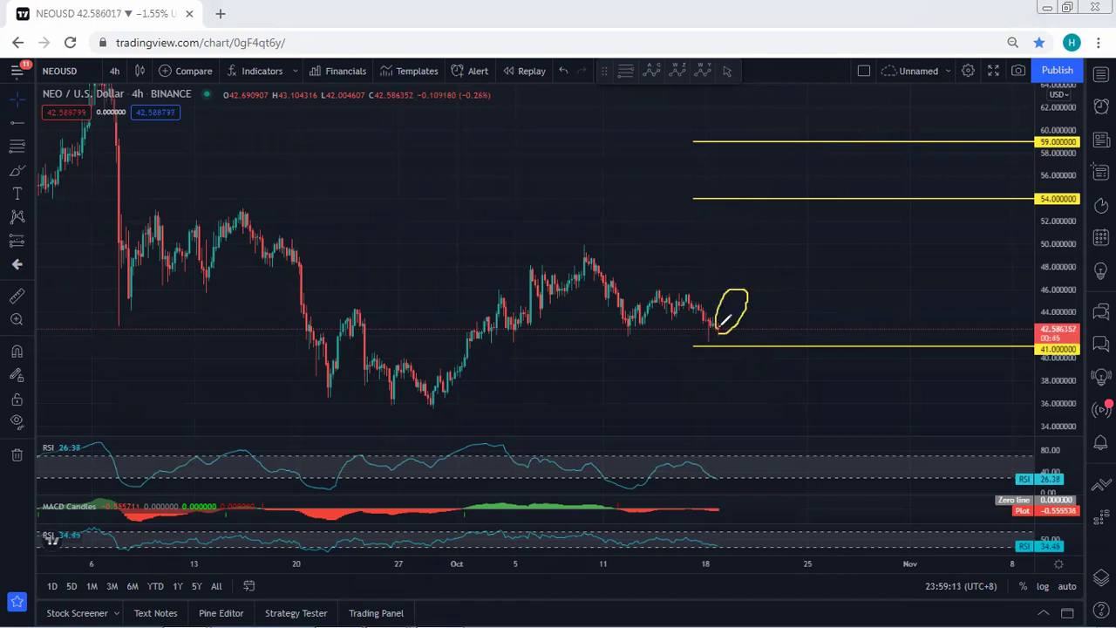
mouse_move(637, 293)
mouse_down()
mouse_move(752, 281)
mouse_move(784, 205)
mouse_up()
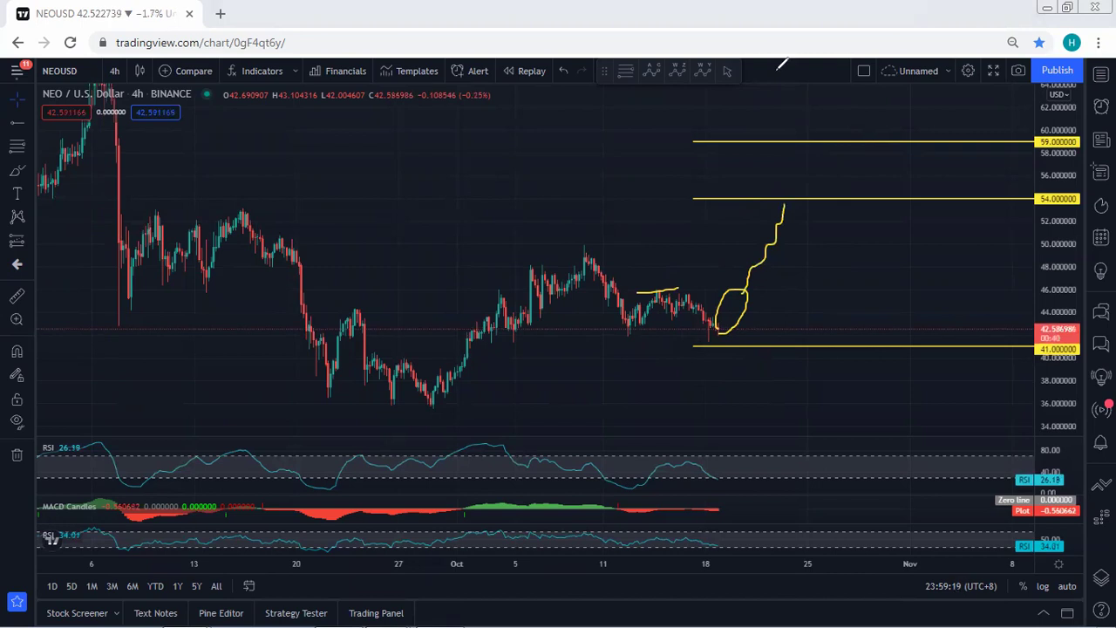
key(e)
Sketch falling boundaries on the October decline, and a bounce-and-drop path below 41 with horizontal range lines, clearing each sketch.
mouse_move(639, 328)
mouse_down()
mouse_move(668, 293)
mouse_move(711, 328)
mouse_move(735, 294)
mouse_move(720, 291)
mouse_move(673, 343)
mouse_up()
mouse_move(585, 260)
mouse_down()
mouse_move(629, 332)
mouse_move(696, 303)
mouse_move(746, 330)
mouse_up()
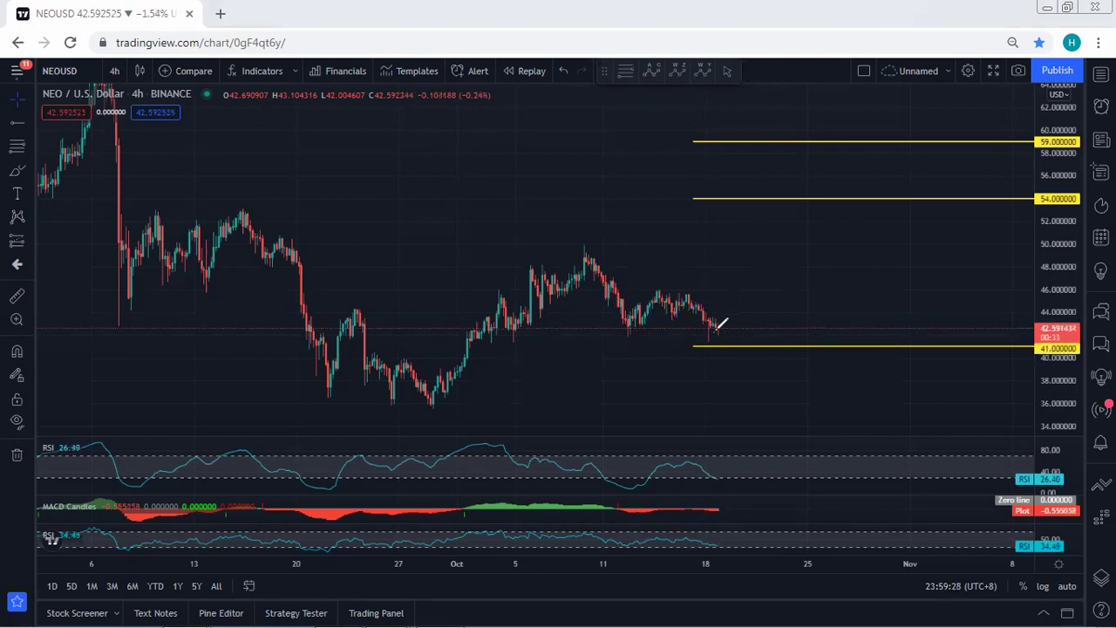
mouse_move(714, 331)
mouse_down()
mouse_move(739, 293)
mouse_move(766, 352)
mouse_up()
drag(655, 294, 729, 294)
drag(635, 330, 708, 329)
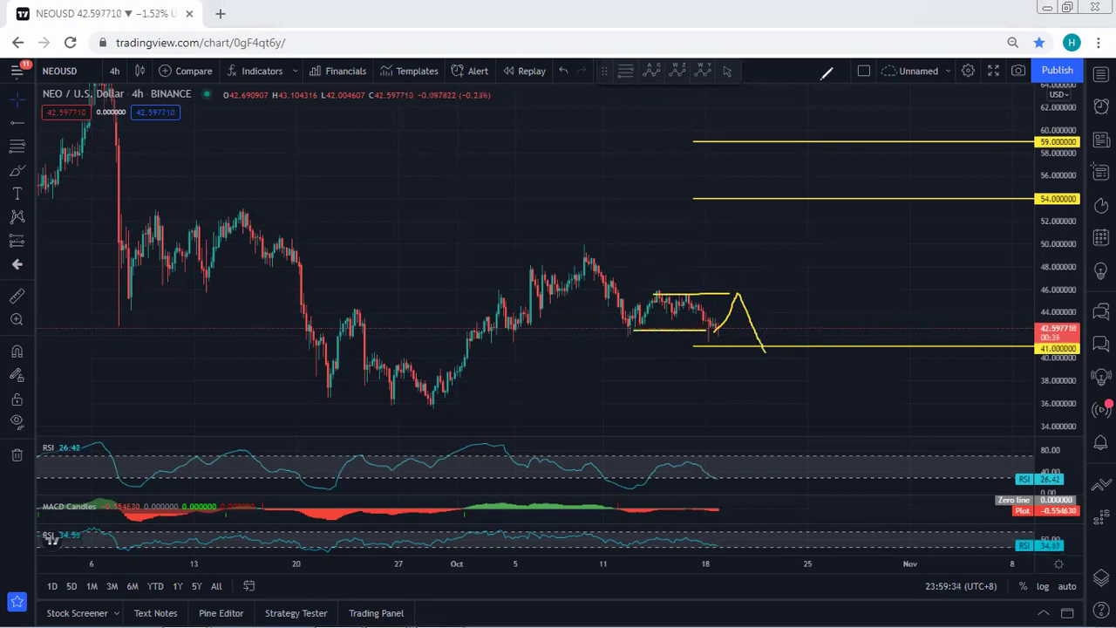
key(e)
mouse_move(735, 321)
mouse_down()
mouse_move(744, 278)
mouse_move(715, 318)
mouse_move(731, 331)
mouse_up()
key(ctrl+z)
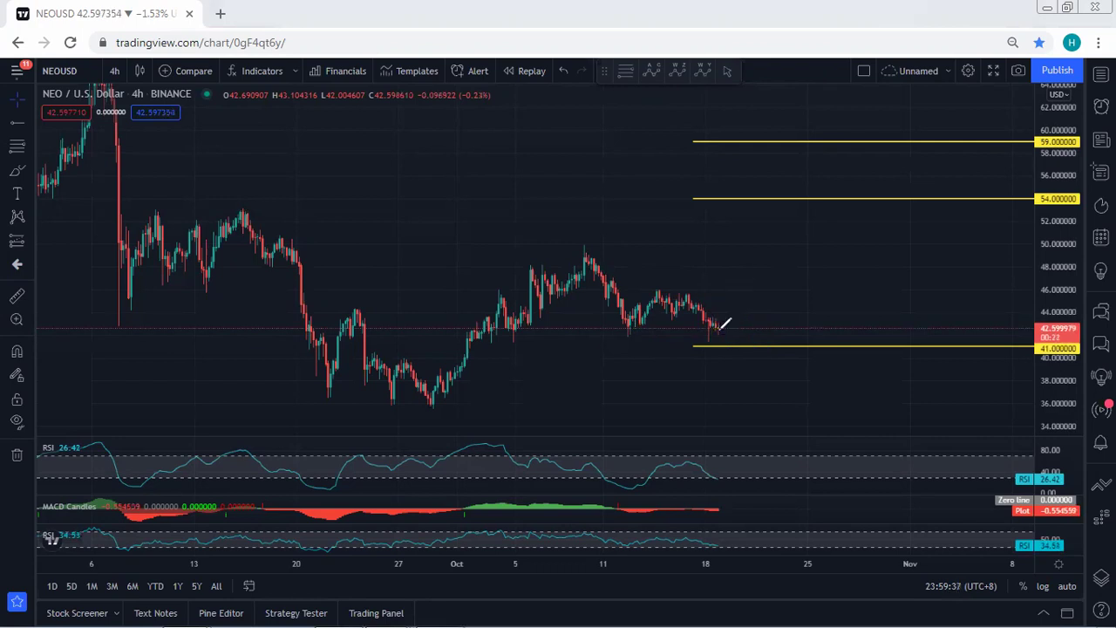
Switch the chart back to the 1 hour interval.
click(115, 71)
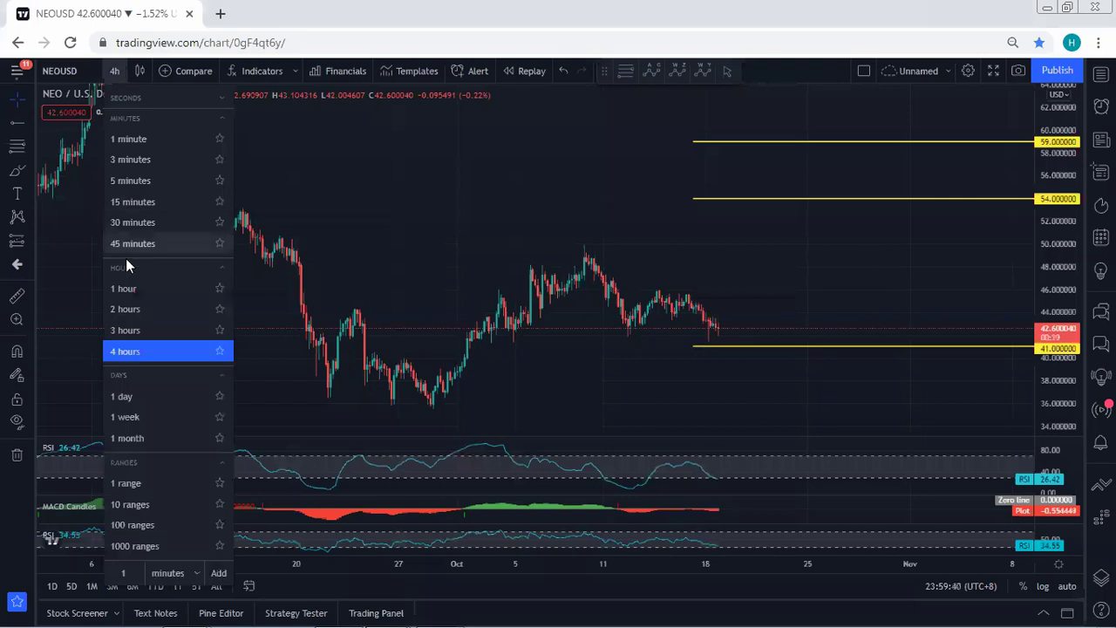
click(140, 285)
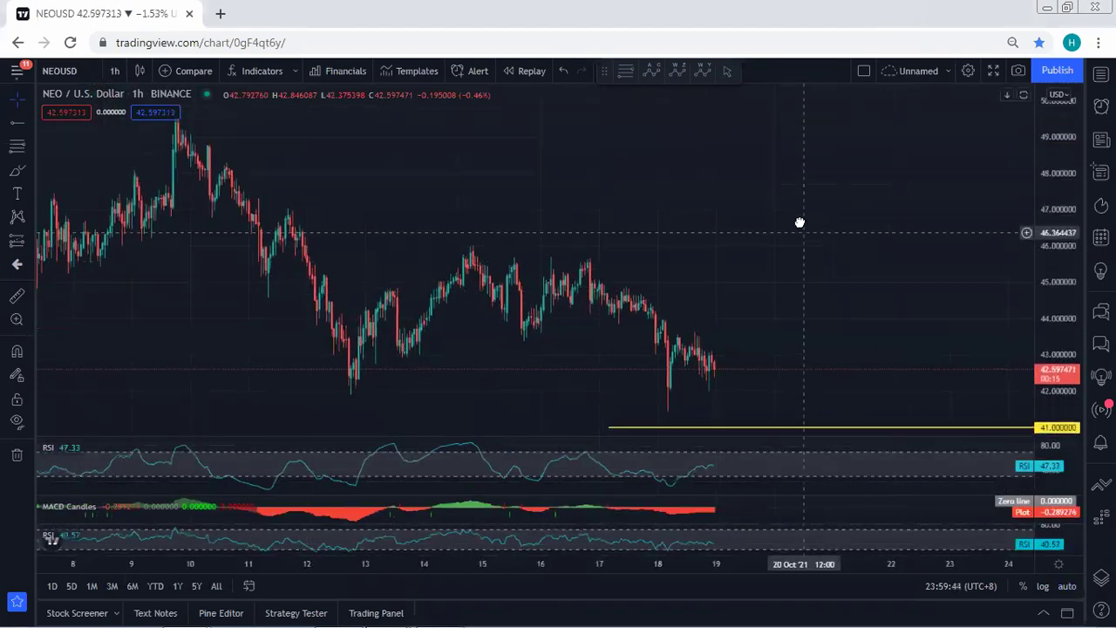
Sketch a flag after the 18 October low with a rising path to about 46, mark the low and nearby resistance, and clear everything.
mouse_move(665, 305)
mouse_down()
mouse_move(702, 330)
mouse_move(699, 344)
mouse_up()
mouse_move(657, 381)
mouse_down()
mouse_move(664, 324)
mouse_move(736, 261)
mouse_move(762, 214)
mouse_up()
drag(631, 381, 673, 381)
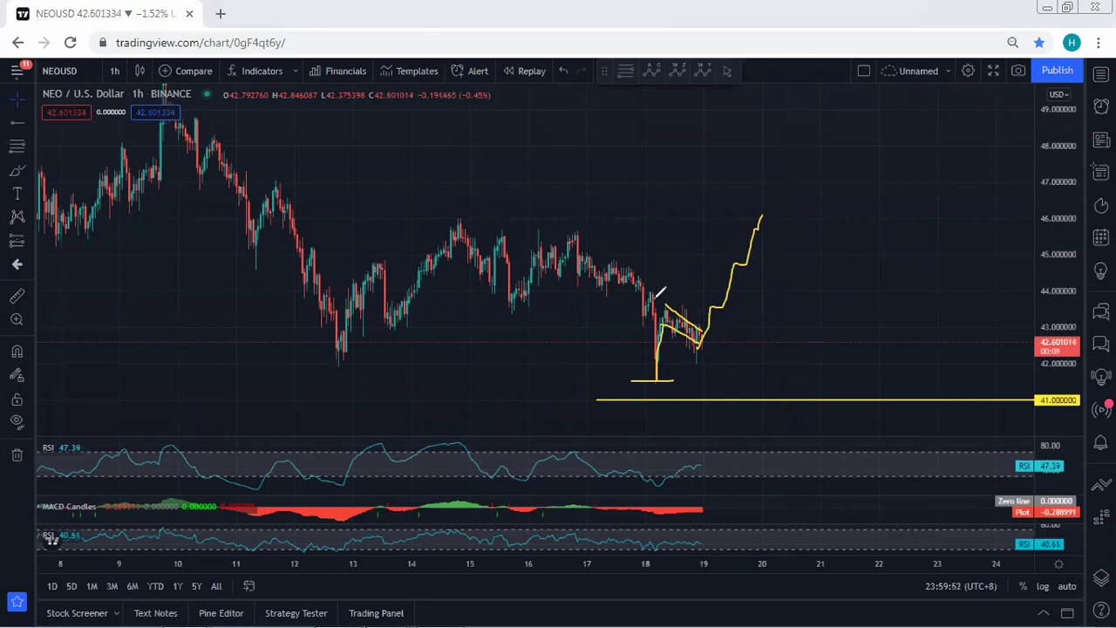
drag(654, 301, 724, 301)
key(e)
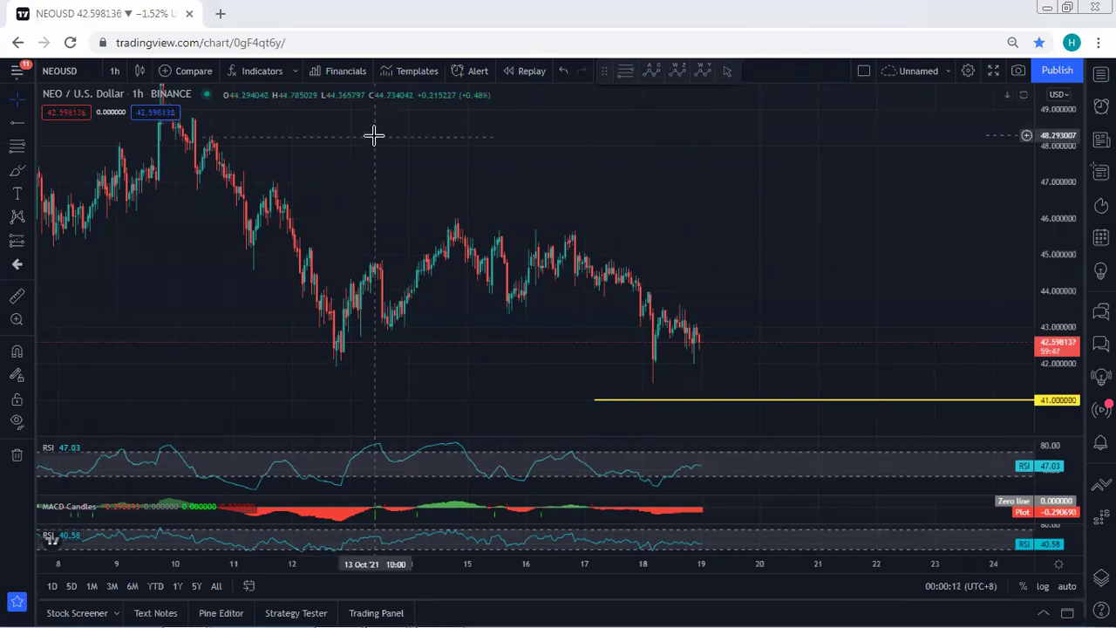
drag(439, 165, 447, 163)
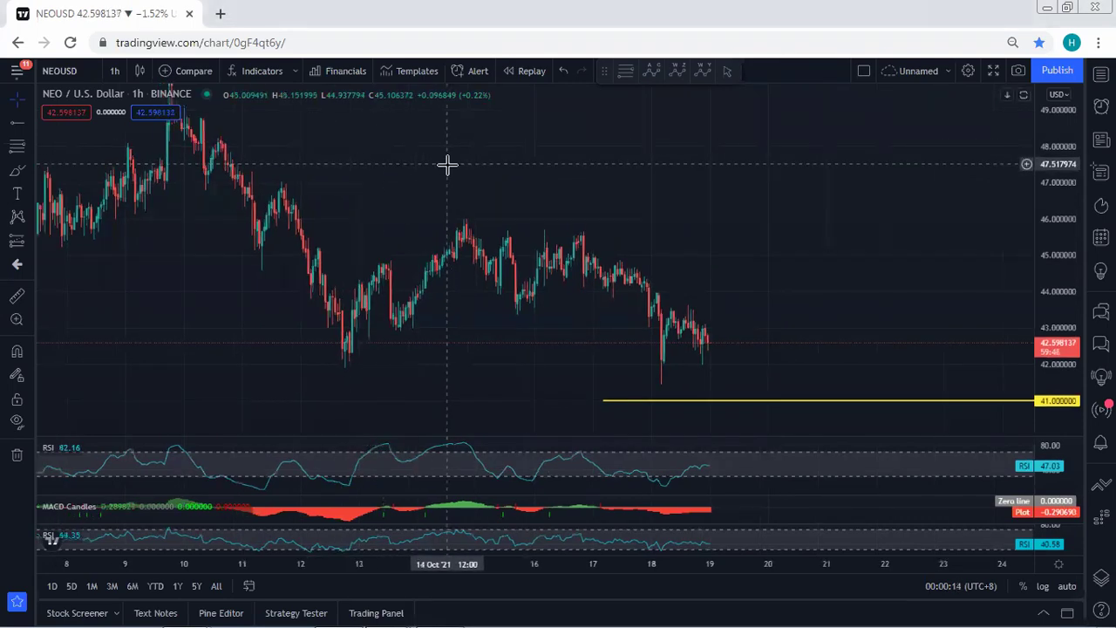